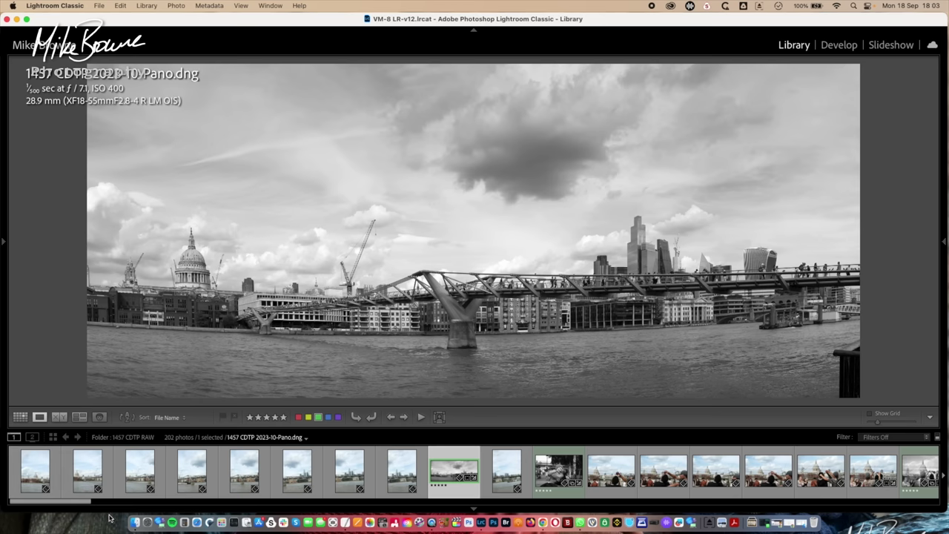
Step: Review the photos after the river panorama one by one up to 1457 CDTP 2023-17.JPG, examining the crystal-ball performance shots
key(Right)
key(Right)
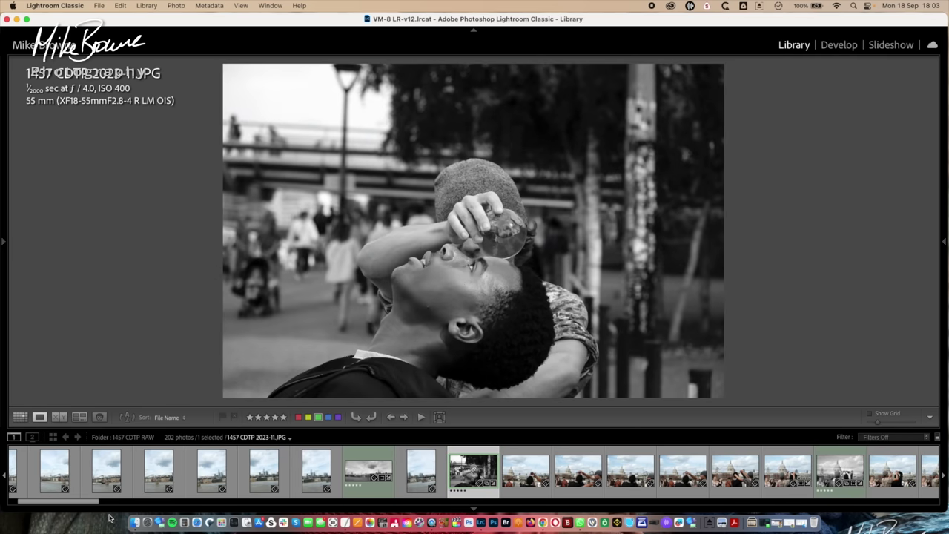
key(Right)
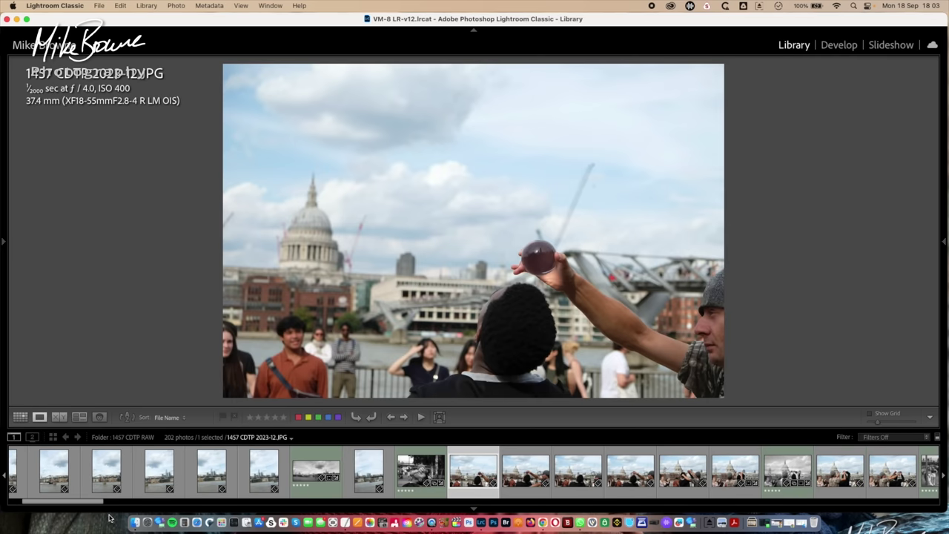
key(Right)
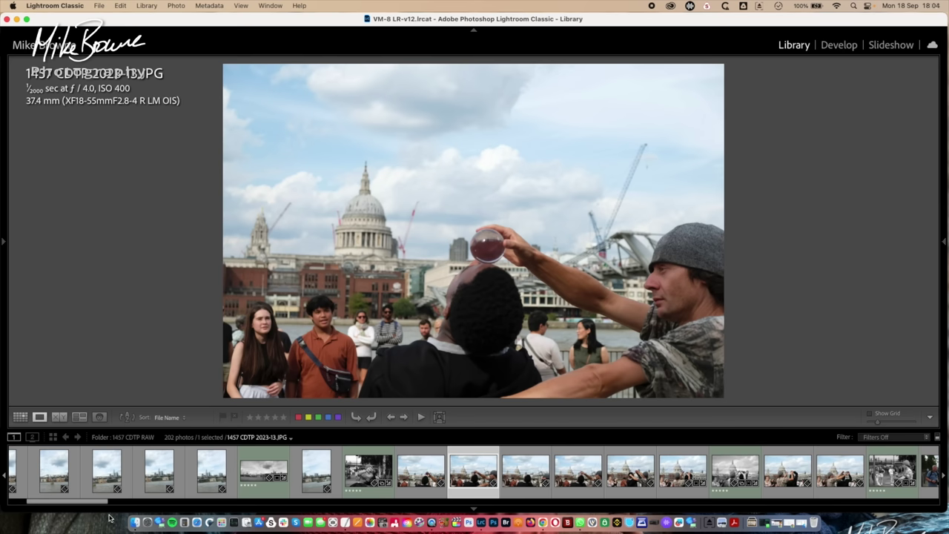
key(Right)
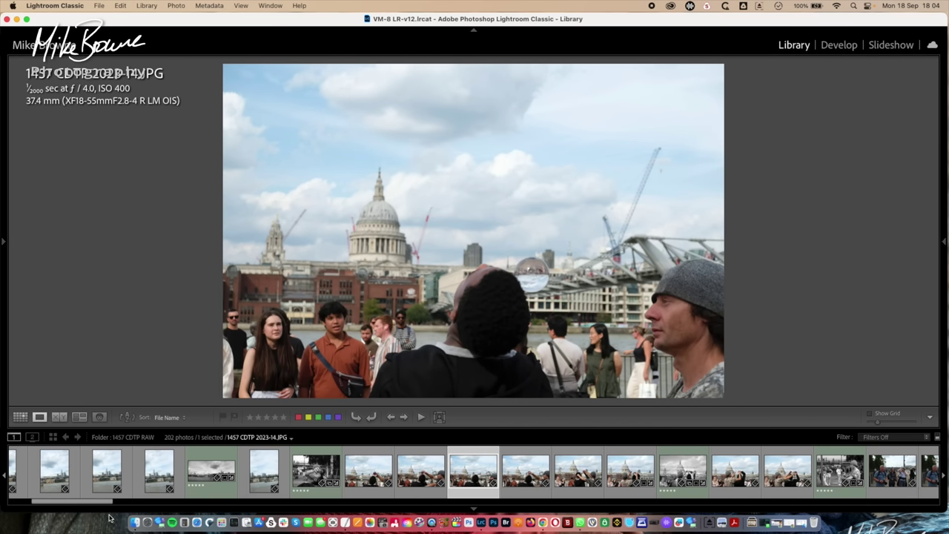
key(Right)
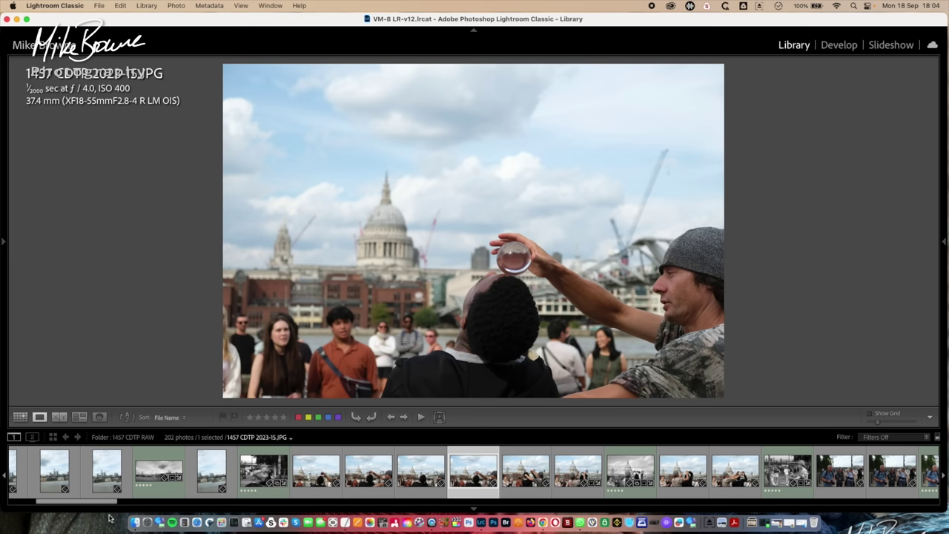
key(Right)
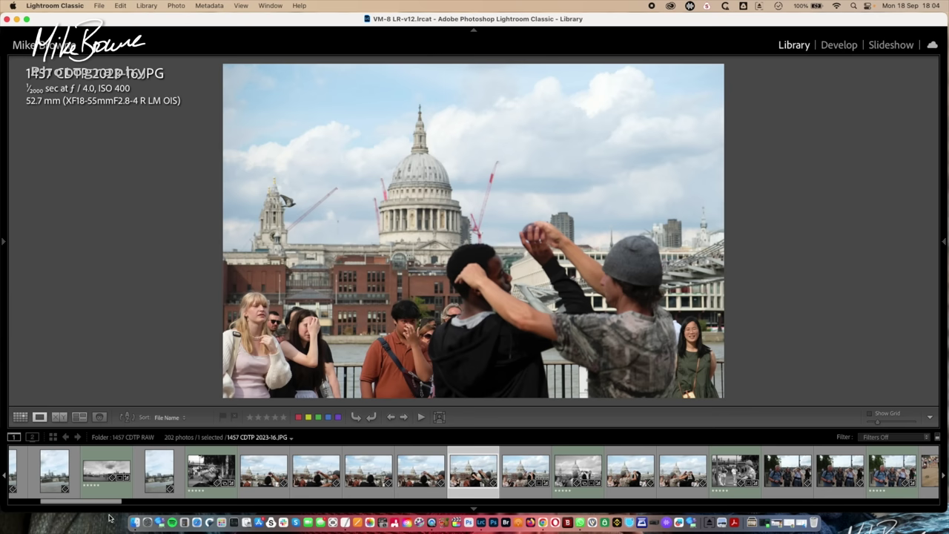
key(Right)
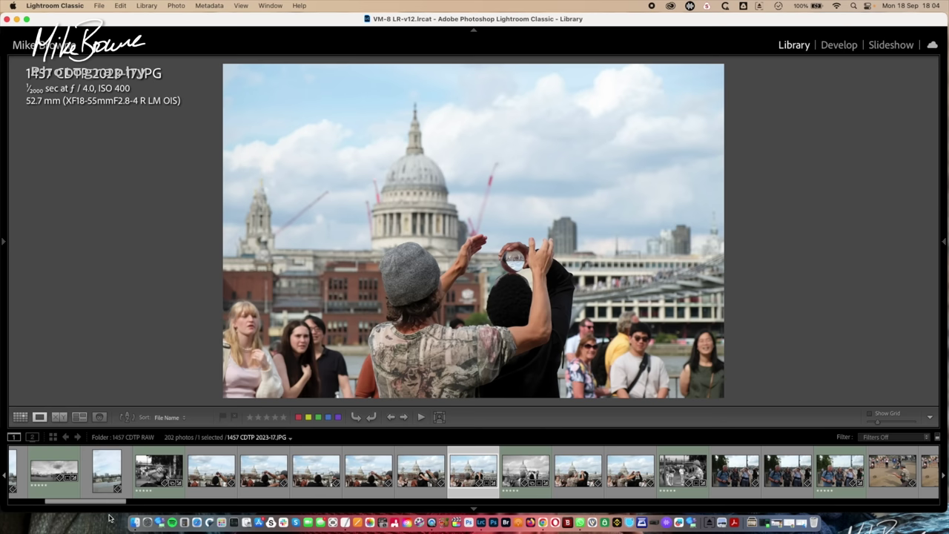
Step: View photo 17 full screen, compare it with the following black-and-white photo 18, and return to the normal Loupe view
key(f)
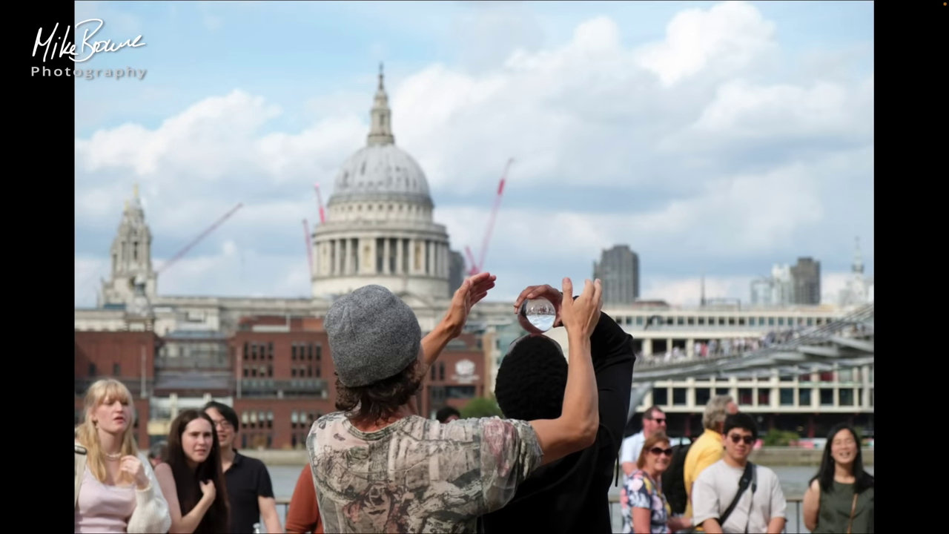
key(Right)
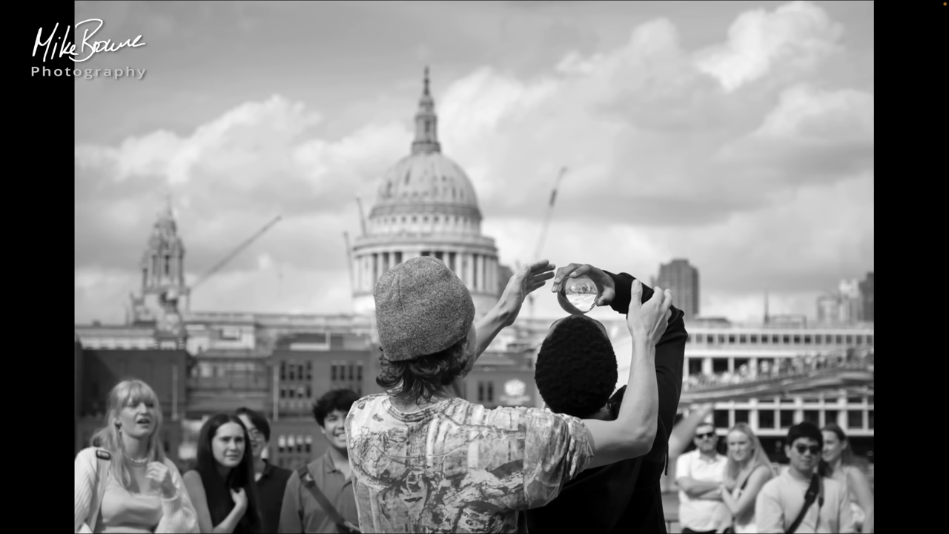
key(Escape)
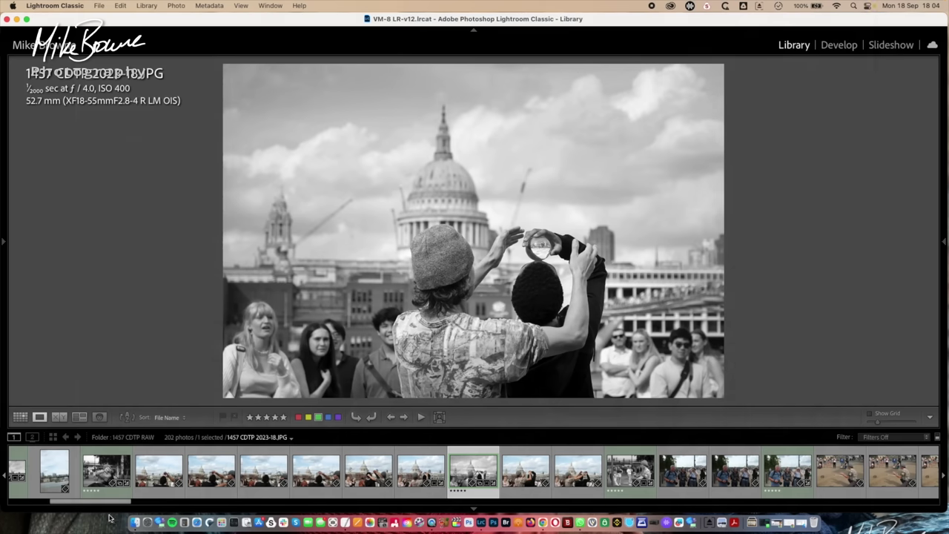
Step: Advance from photo 18 to 1457 CDTP 2023-21.JPG, the black-and-white shot of the performer balancing the crystal ball
key(Right)
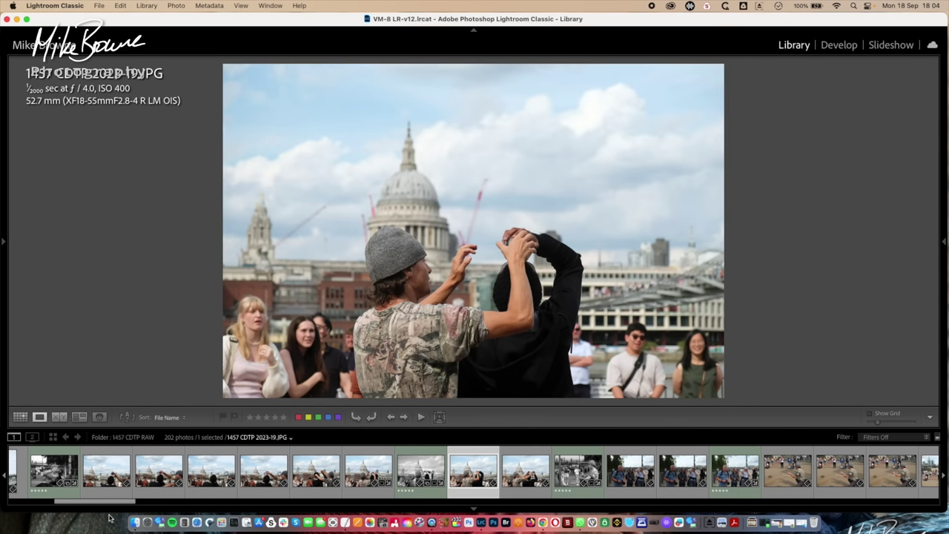
key(Right)
key(Right)
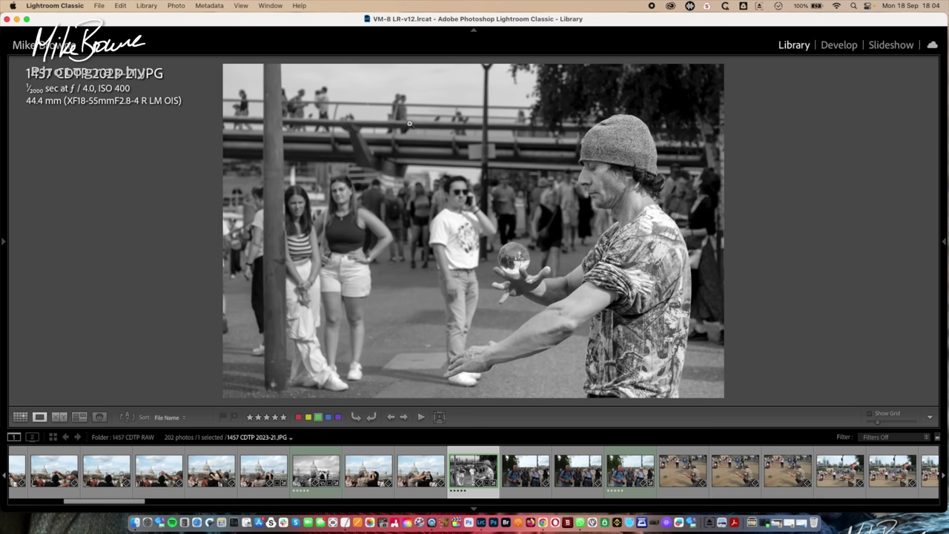
Step: Review the watching photographers and the colour shots of the performer with several crystal balls, up to photo 30
key(Right)
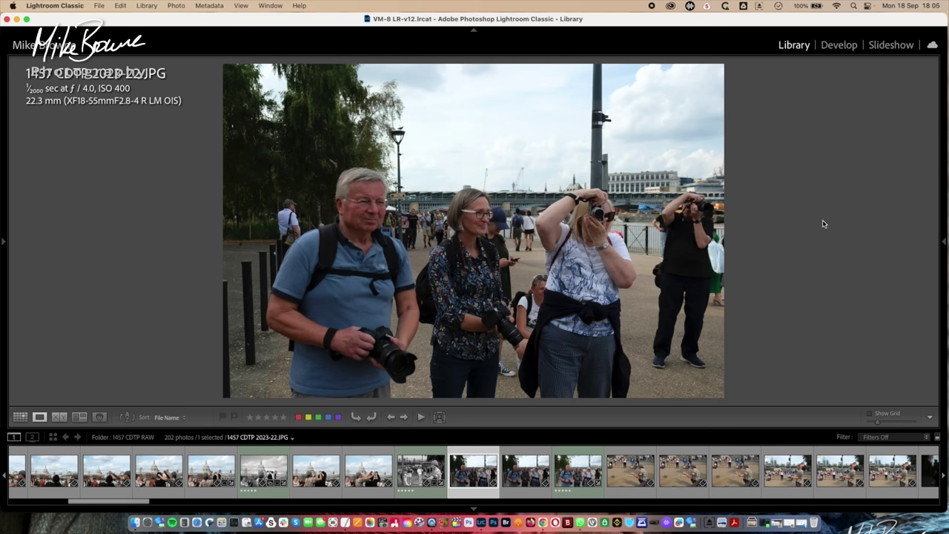
key(Right)
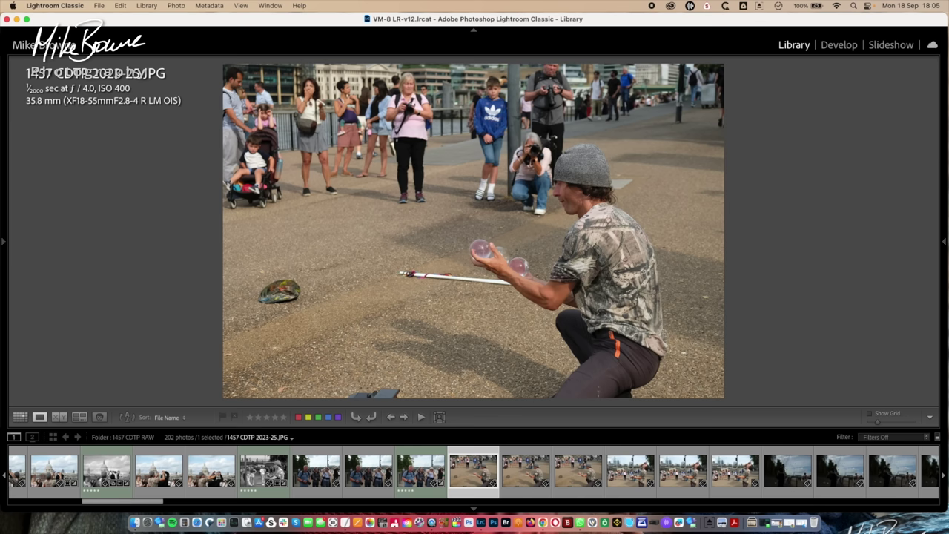
key(Right)
key(Right)
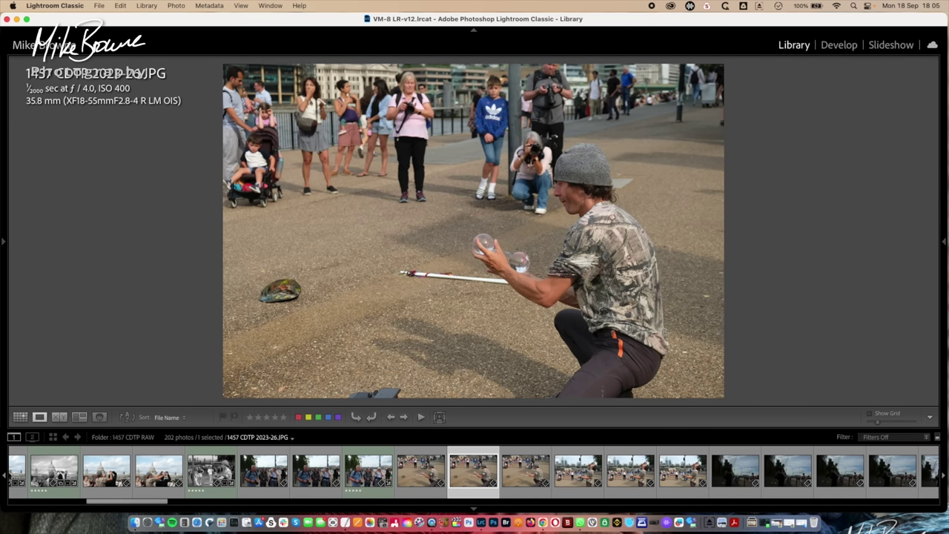
key(Right)
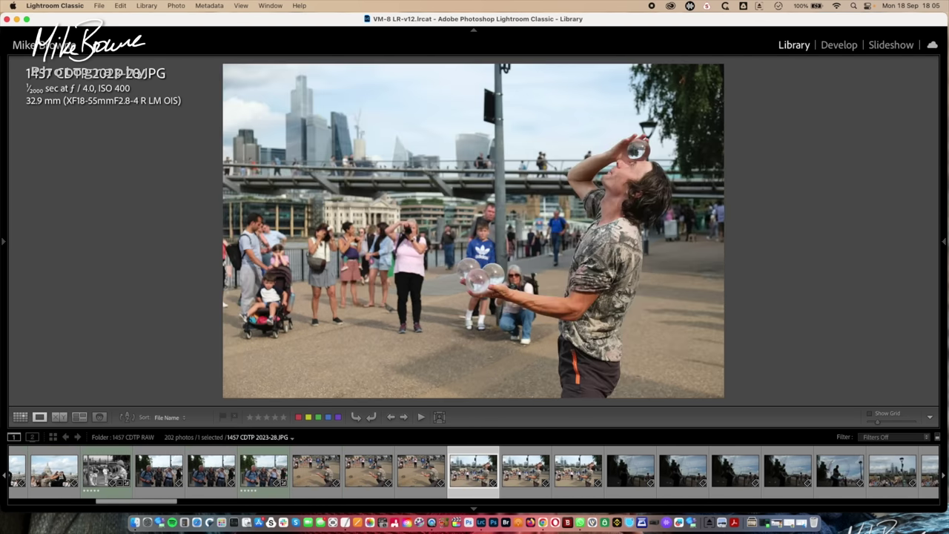
key(Right)
key(Right)
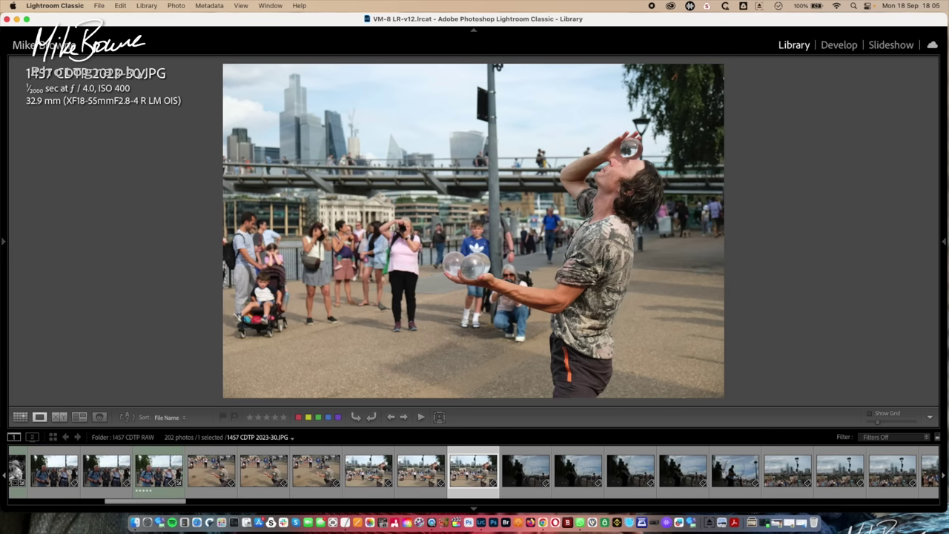
Step: Review the dark soap-bubble shots from photo 31 and continue to 1457 CDTP 2023-37.JPG of the bubble maker and skyline
key(Right)
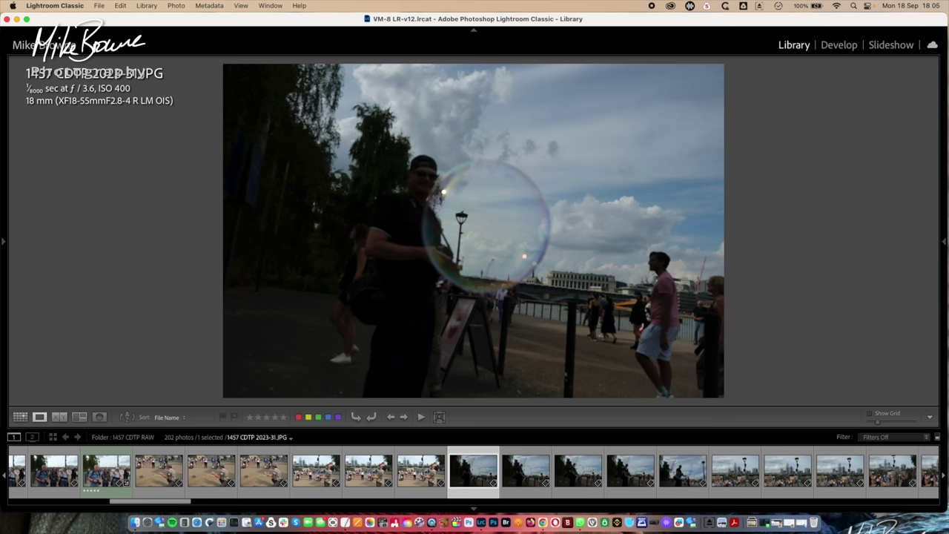
key(Right)
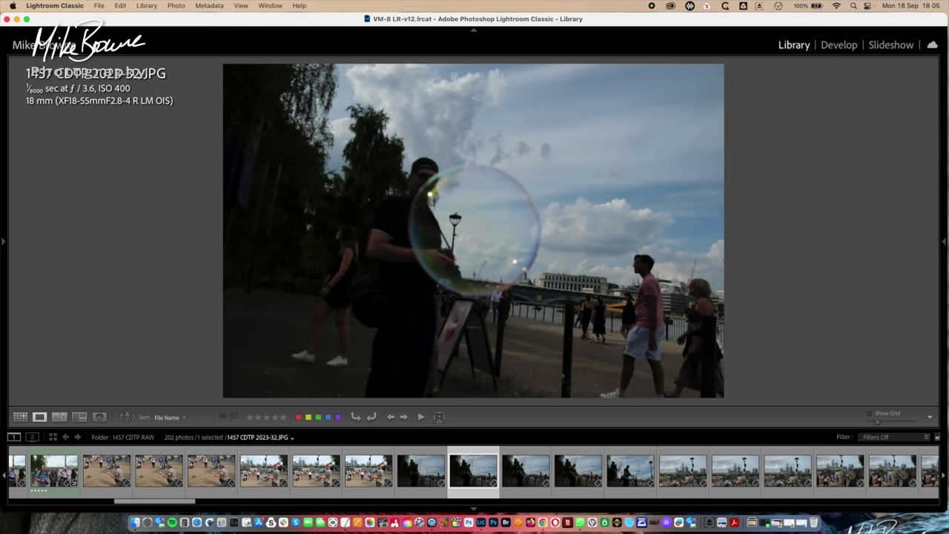
key(Right)
key(Right)
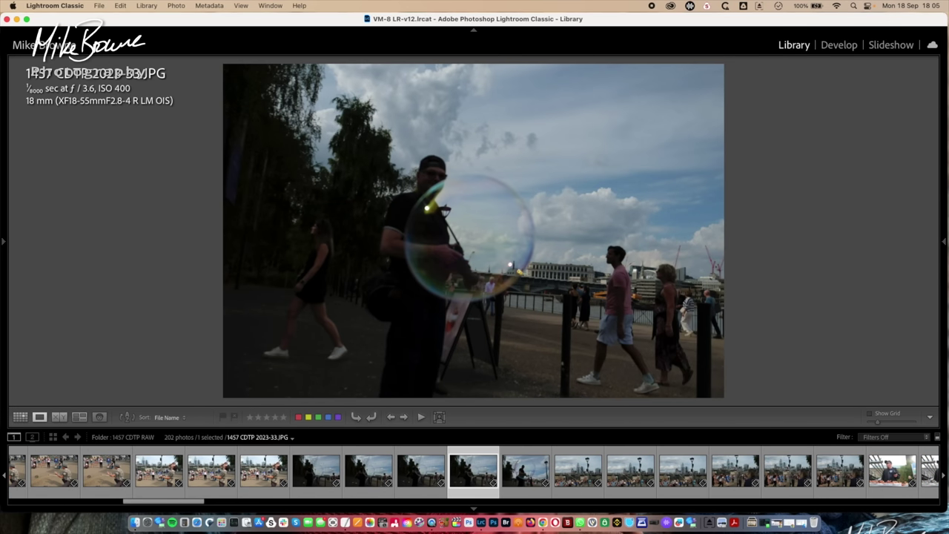
key(Right)
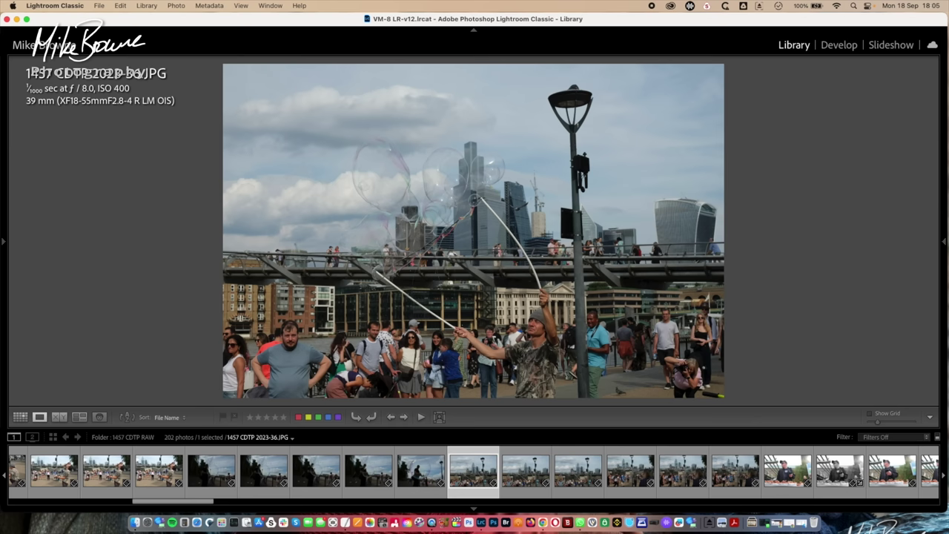
key(Right)
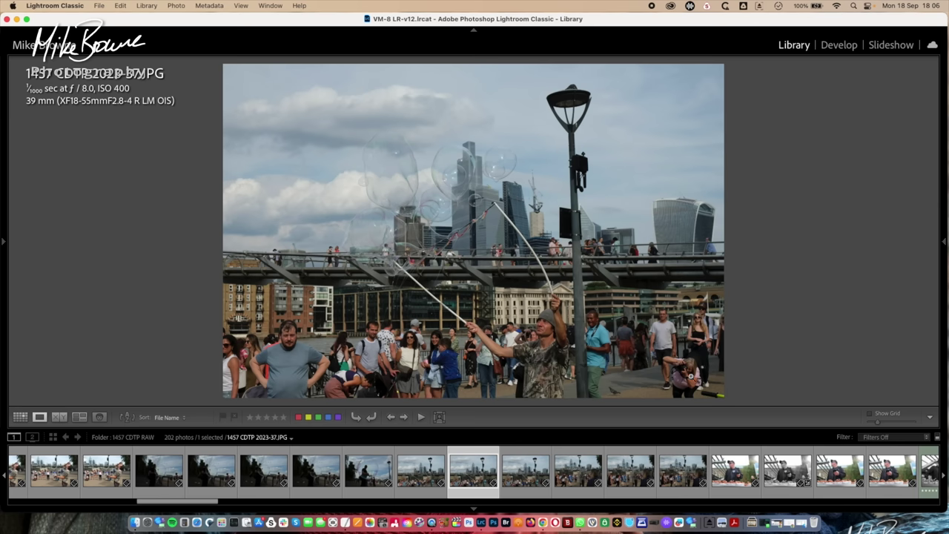
Step: Zoom in on the crouching photographer in the pink top in photo 37, and zoom back out to the whole photo
click(687, 375)
drag(670, 370, 558, 266)
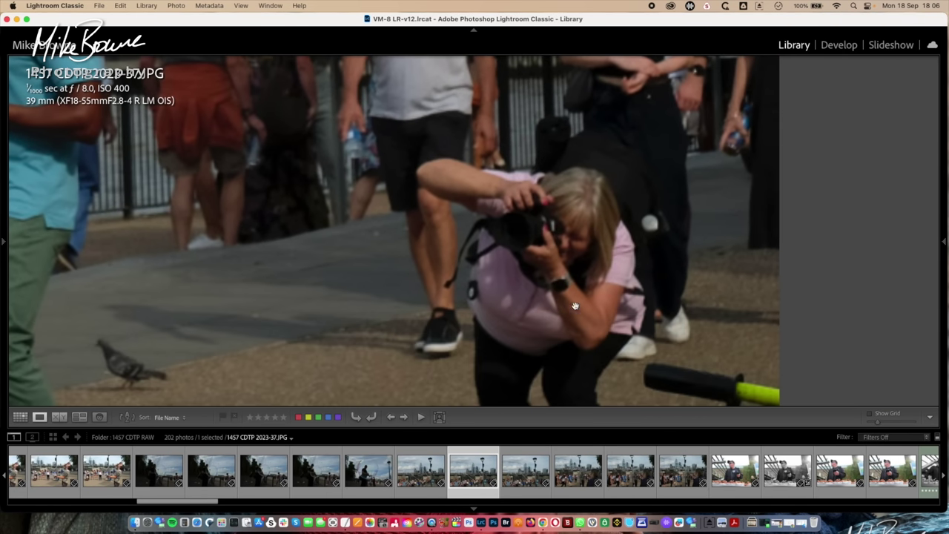
click(556, 261)
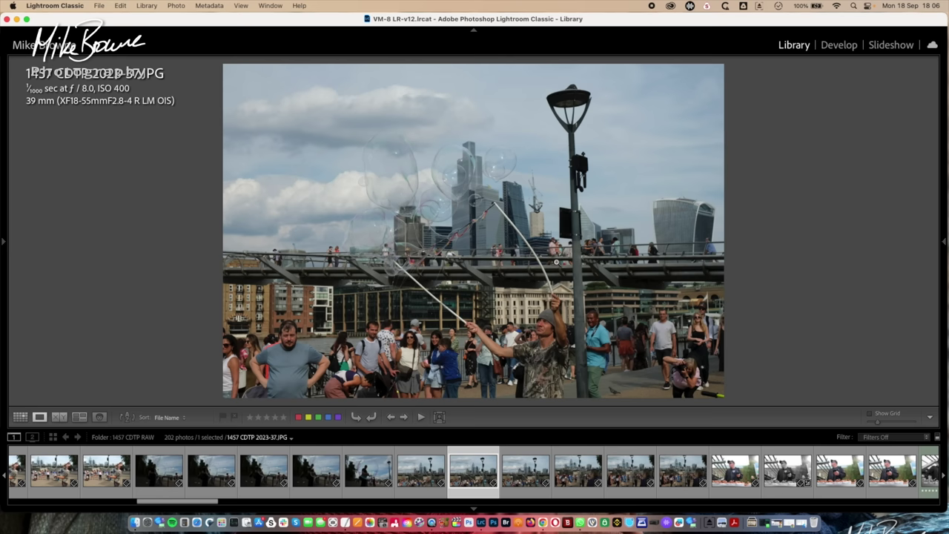
Step: Look through the remaining shots of the bubble maker beside the lamp post, up to photo 40
key(Right)
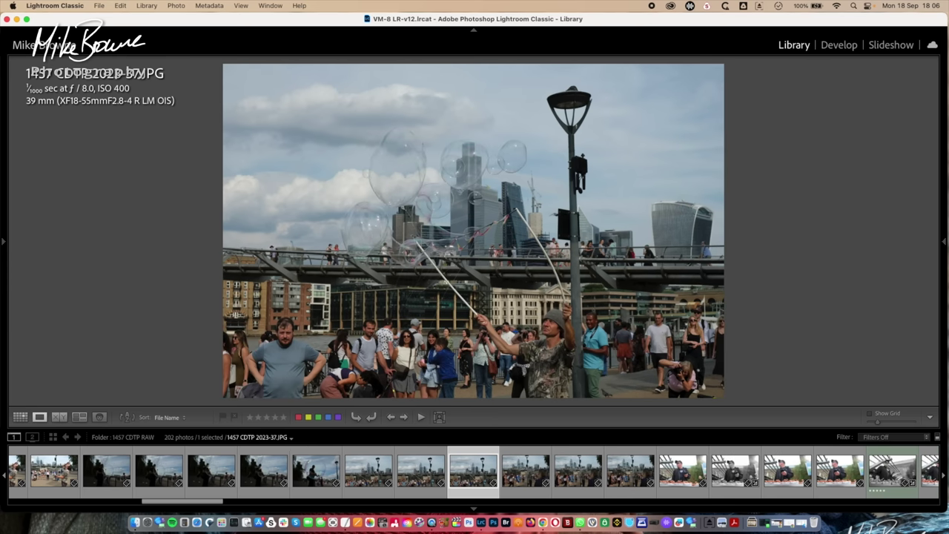
key(Right)
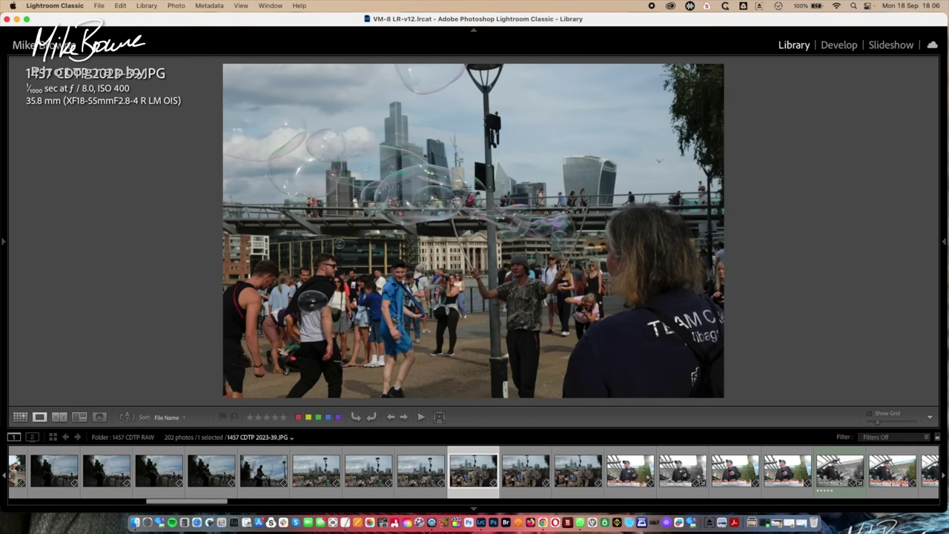
key(Right)
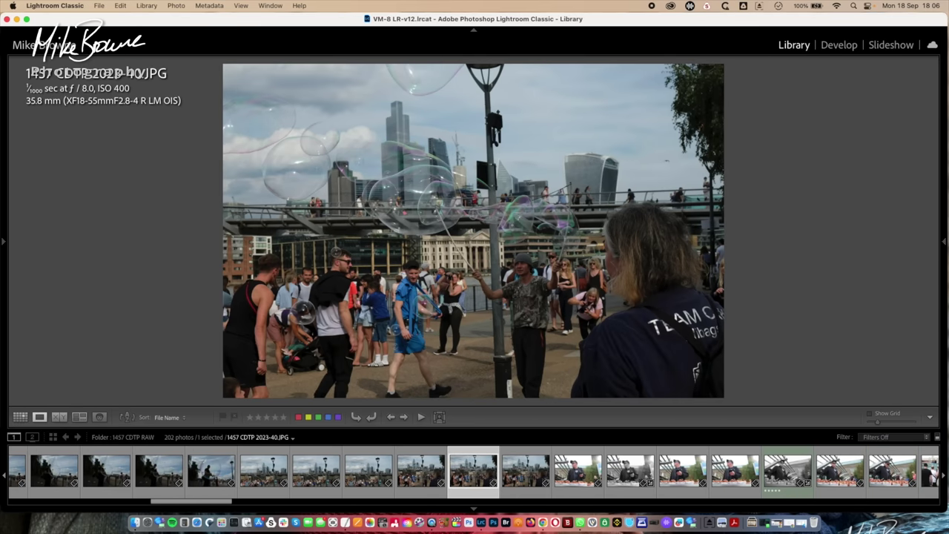
Step: Review the food-stall vendor sequence up to the black-and-white version, 1457 CDTP 2023-46.JPG
key(Right)
key(Right)
key(Right)
key(Right)
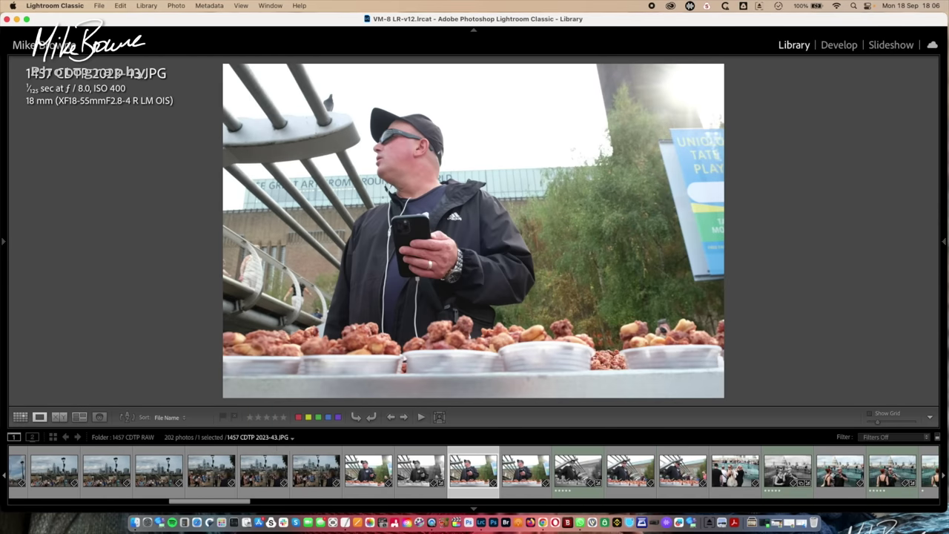
key(Right)
key(Right)
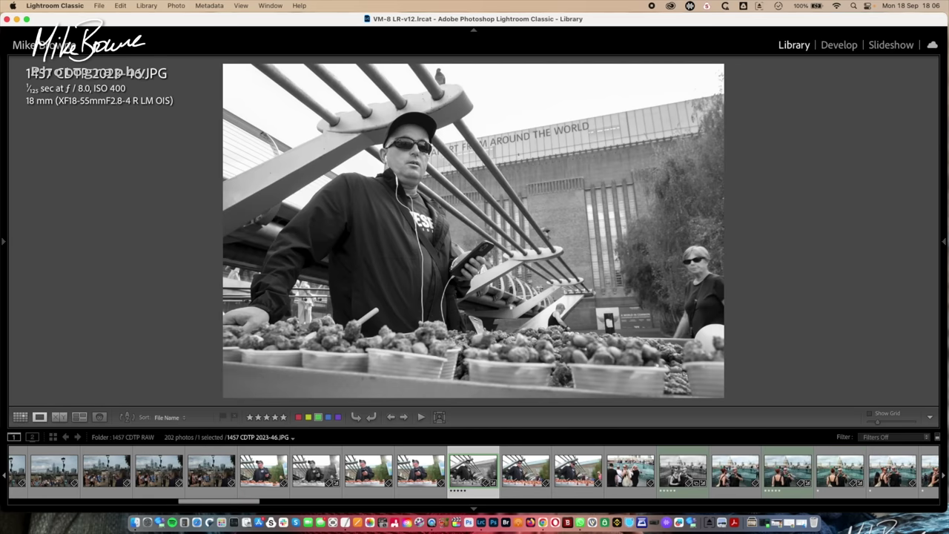
Step: Continue past the colour crowd shot on the footbridge to the black-and-white couple portrait, 1457 CDTP 2023-50.JPG
key(Right)
key(Right)
key(Right)
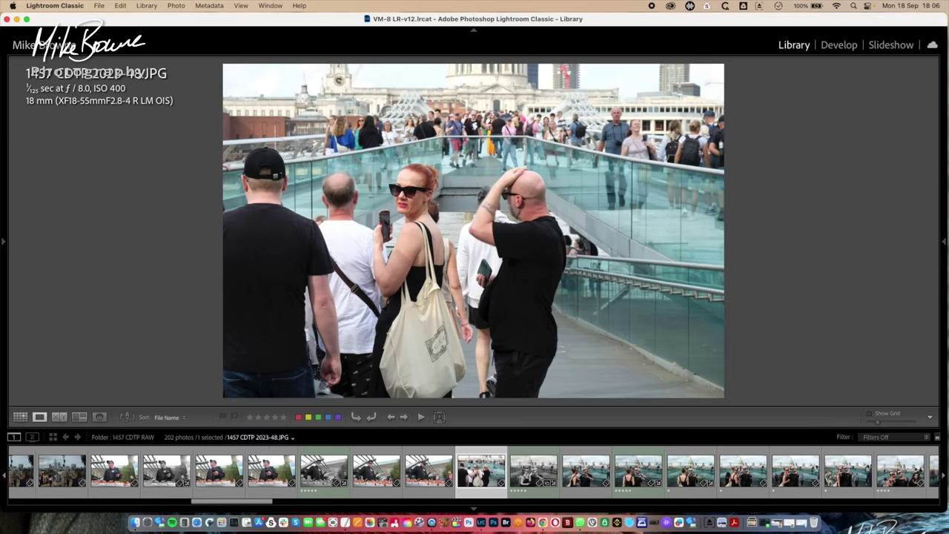
key(Right)
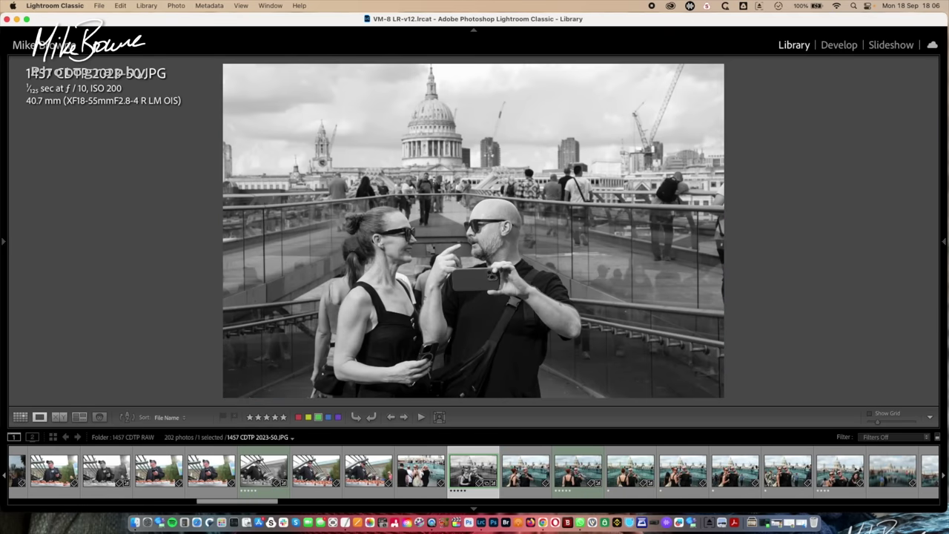
Step: Compare the couple's selfie photos 50 and 51 back and forth, and move on to 1457 CDTP 2023-52.JPG
key(Left)
key(Right)
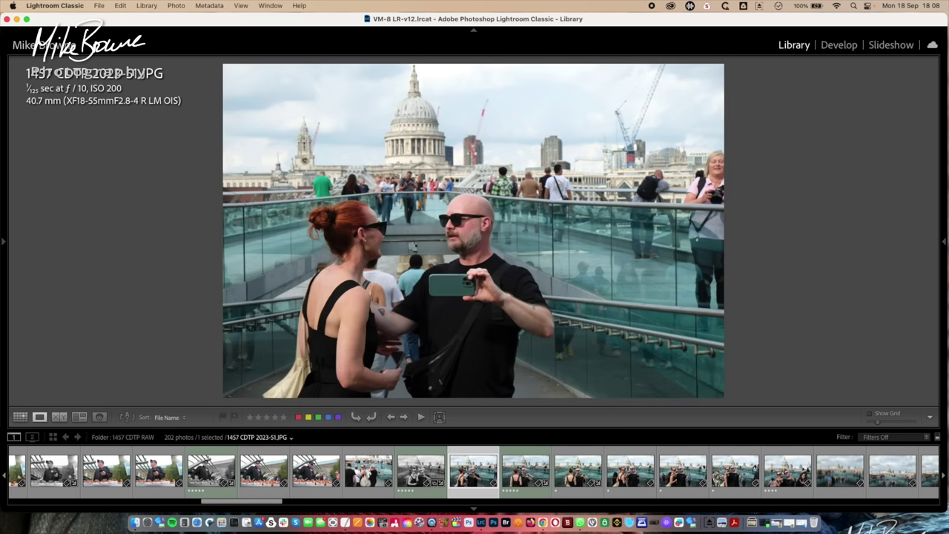
key(Left)
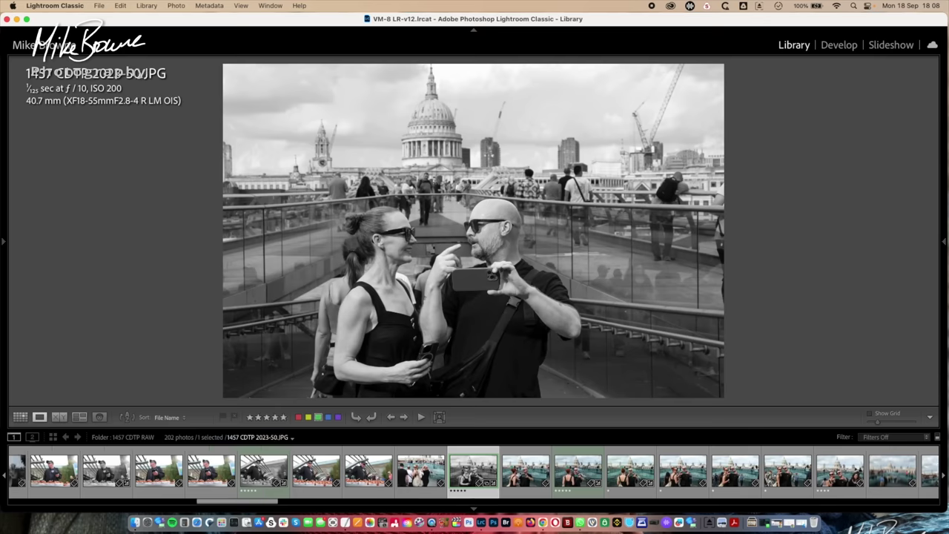
key(Right)
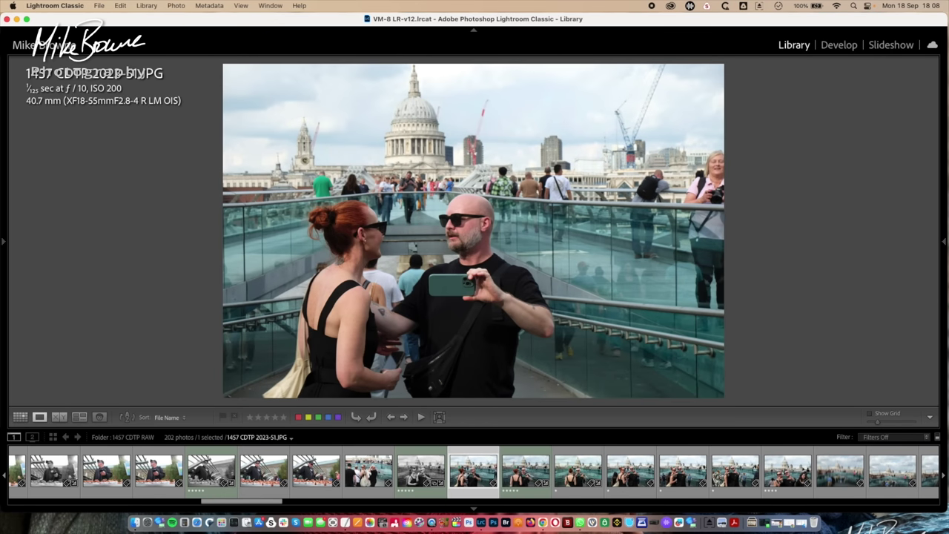
key(Right)
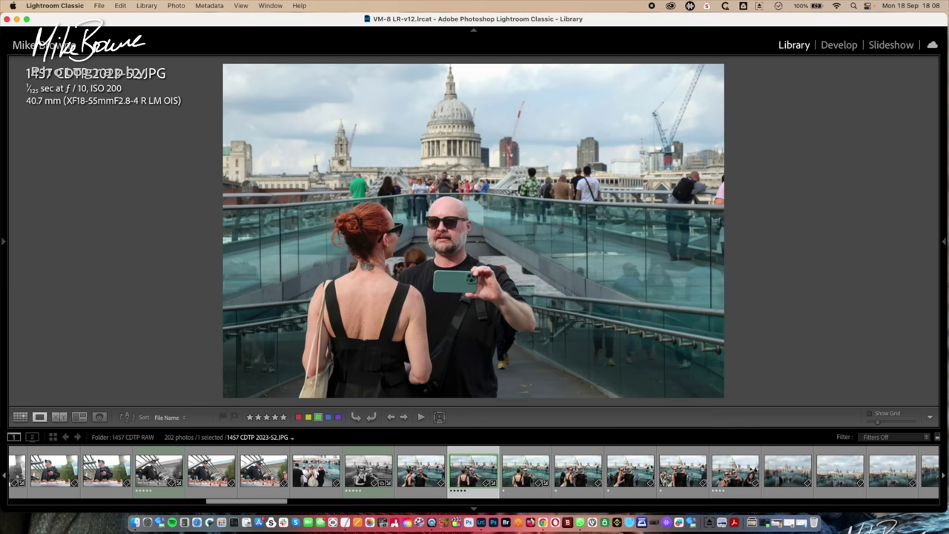
Step: Go back to the black-and-white couple portrait, 1457 CDTP 2023-50.JPG, and return to 1457 CDTP 2023-52.JPG to compare them
key(Left)
key(Left)
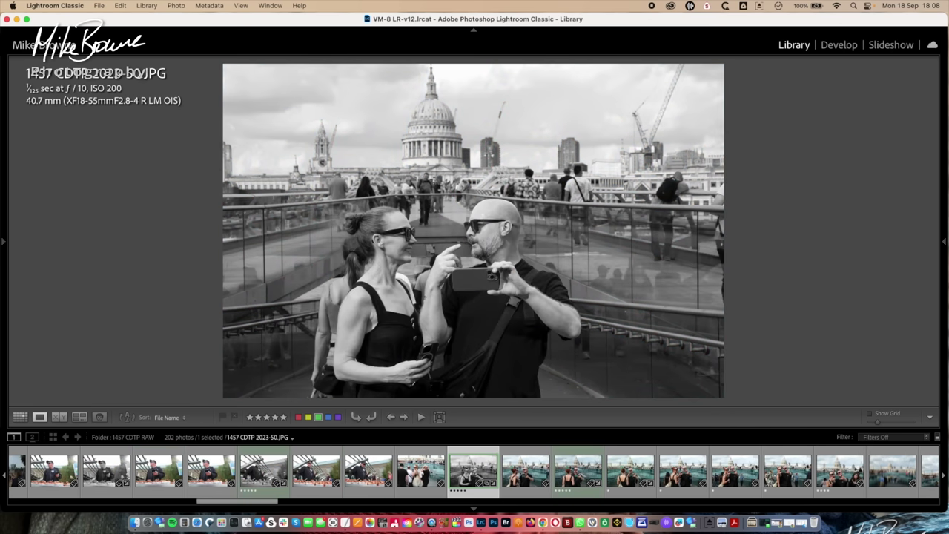
key(Right)
key(Right)
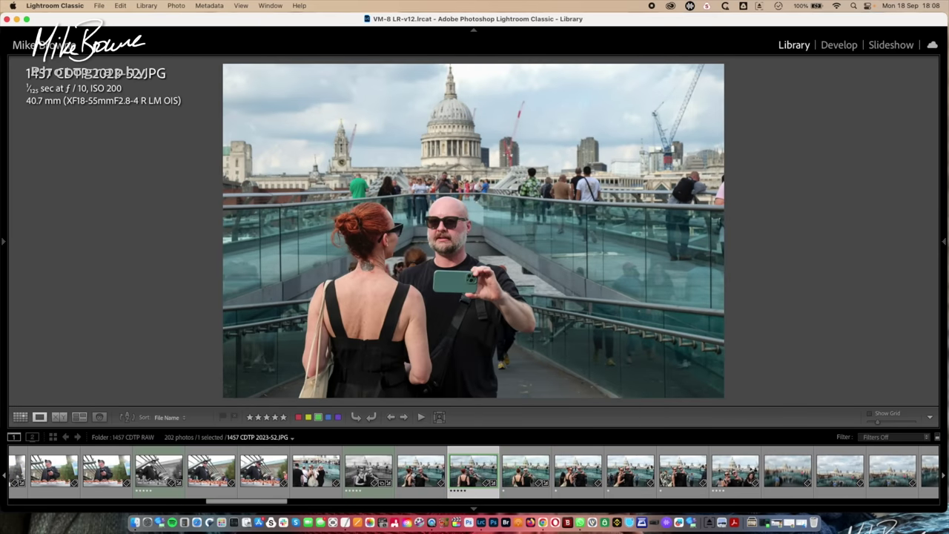
Step: Look through the remaining shots of the couple taking a selfie on the footbridge, up to 1457 CDTP 2023-57.JPG
key(Right)
key(Right)
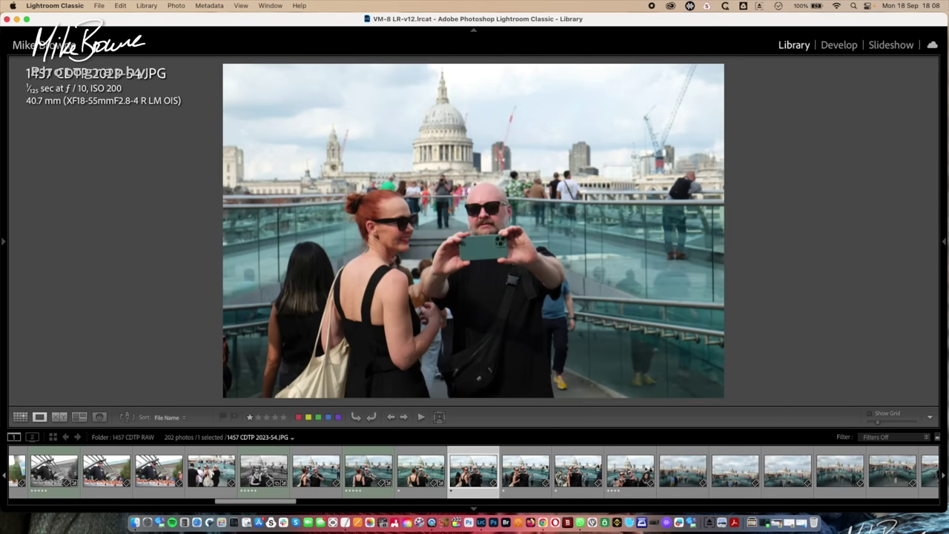
key(Right)
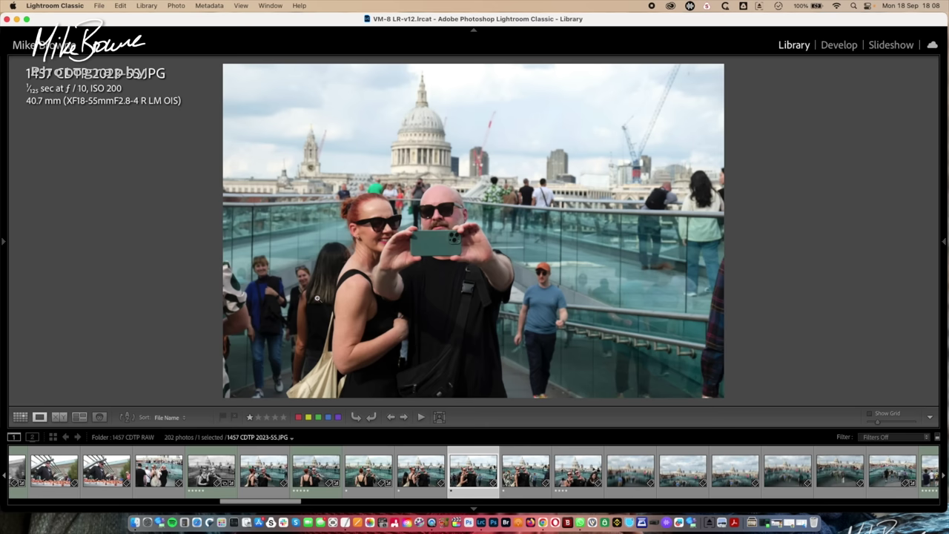
key(Right)
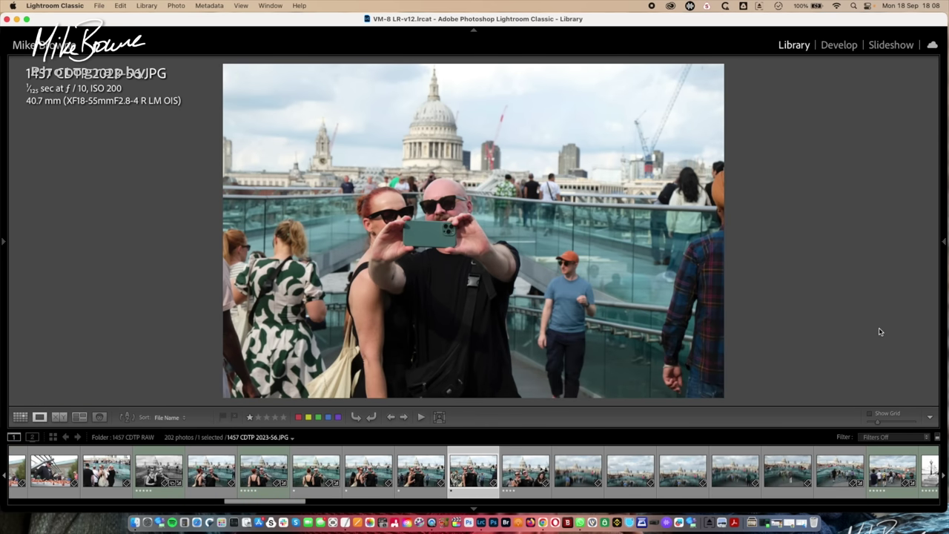
key(Right)
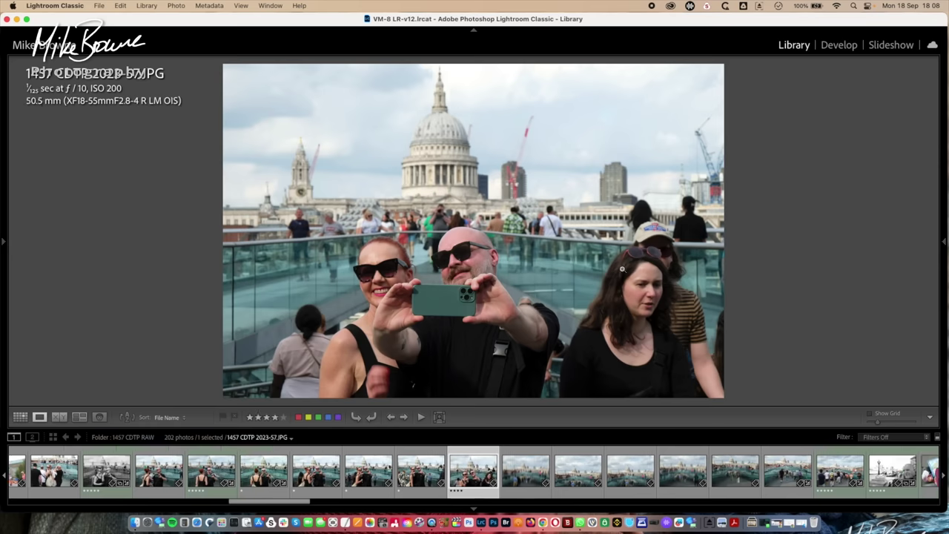